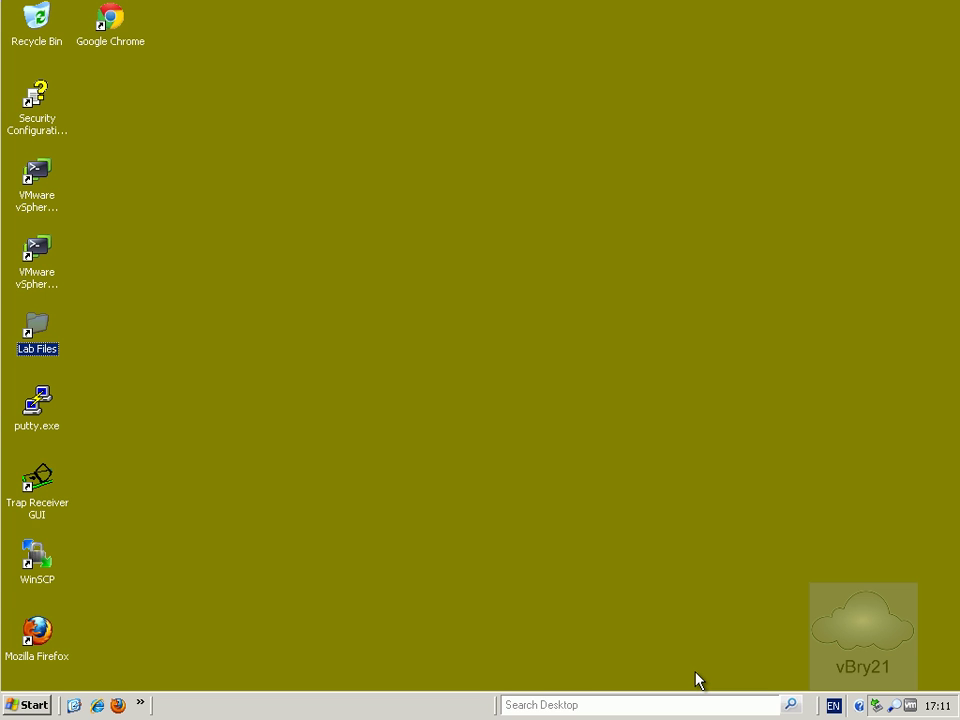
Run autorun.exe from the "vSphere 5.1 install files" folder inside Lab Files to launch the vCenter installer.
double_click(36, 330)
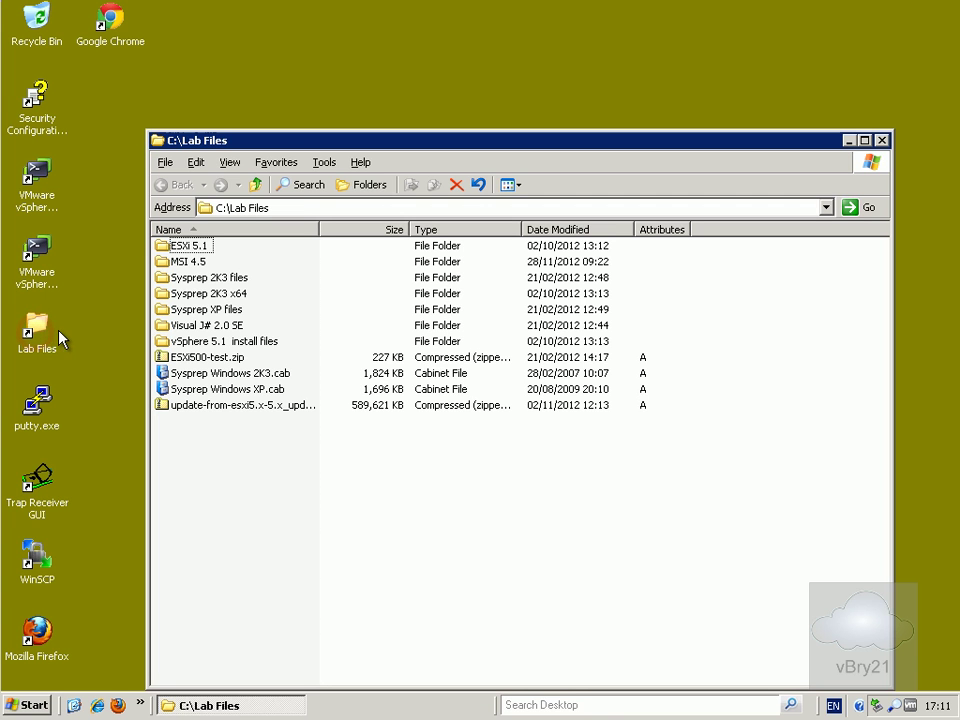
double_click(186, 342)
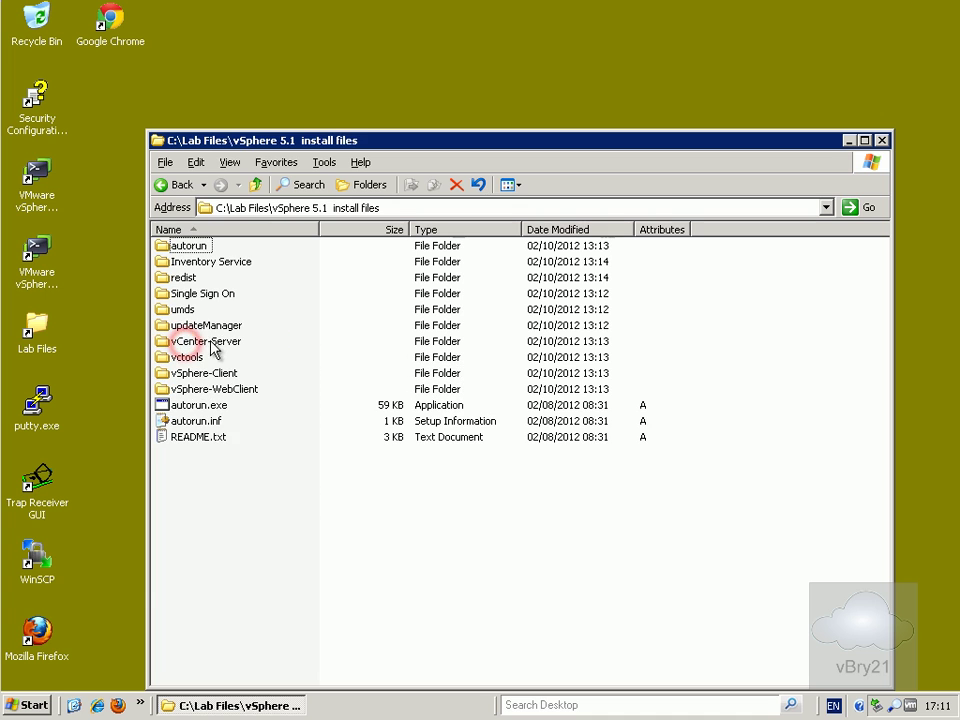
left_click(206, 406)
double_click(207, 406)
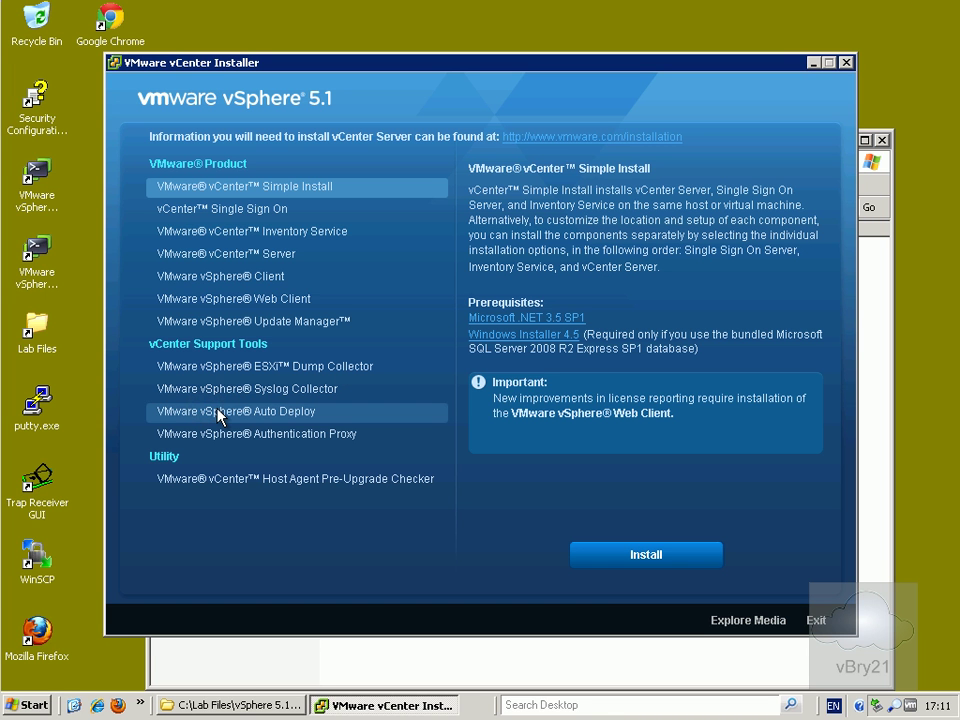
Start the VMware vSphere Client installation with English (United States) as the setup language.
left_click(213, 288)
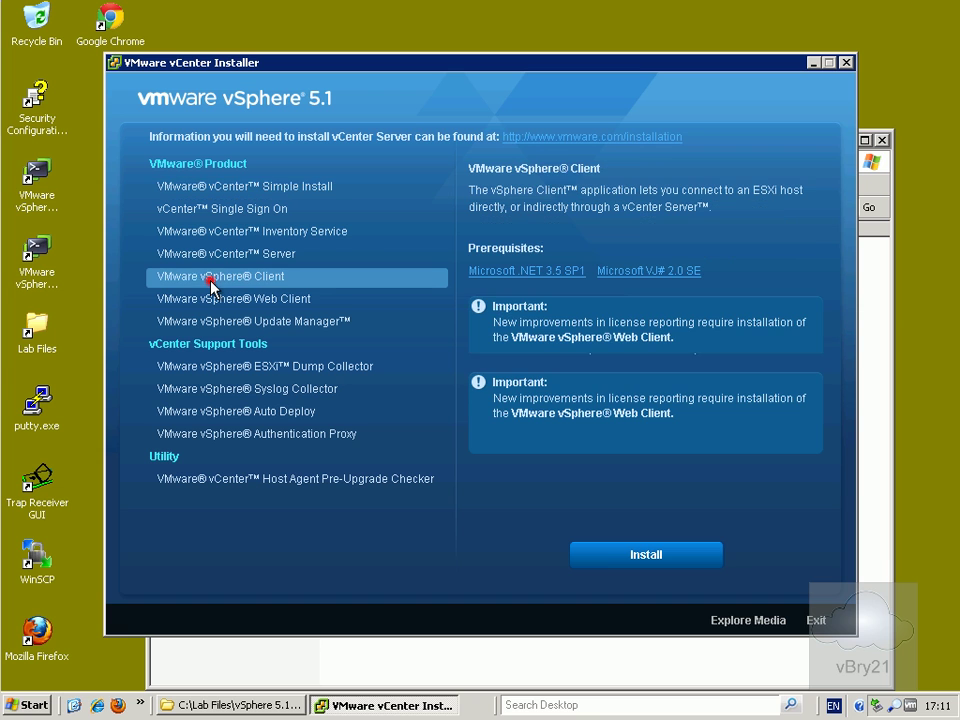
left_click(607, 558)
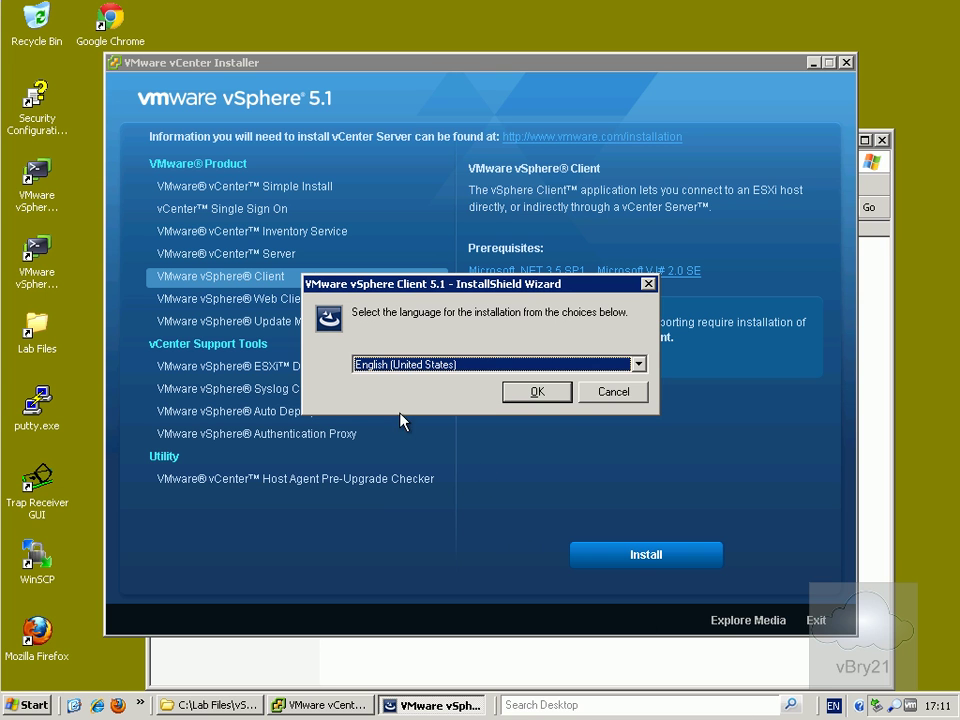
left_click(400, 366)
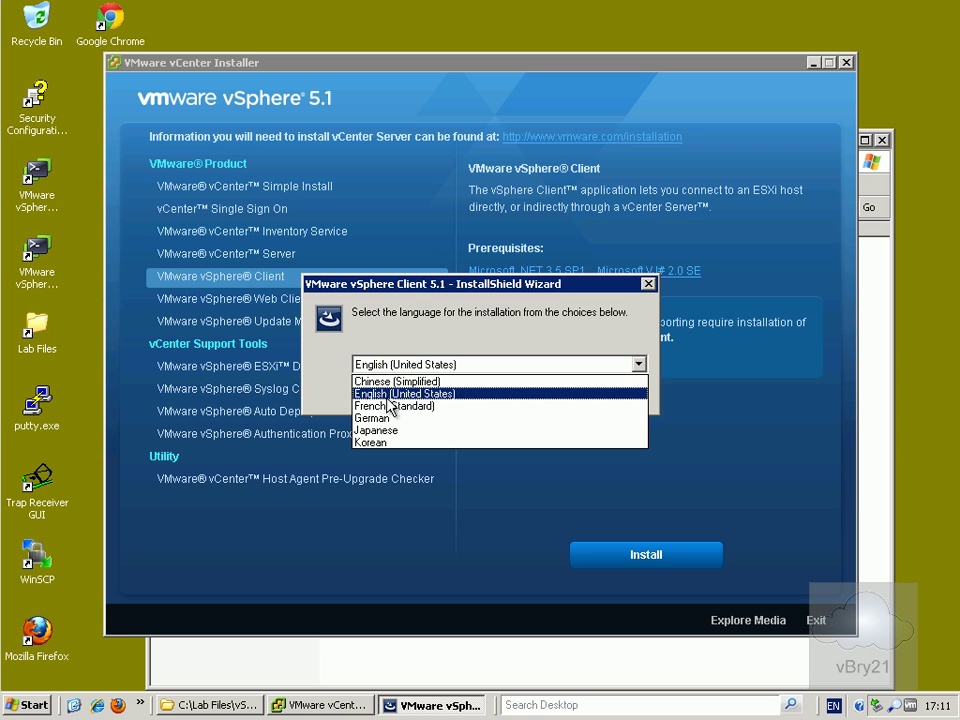
left_click(372, 396)
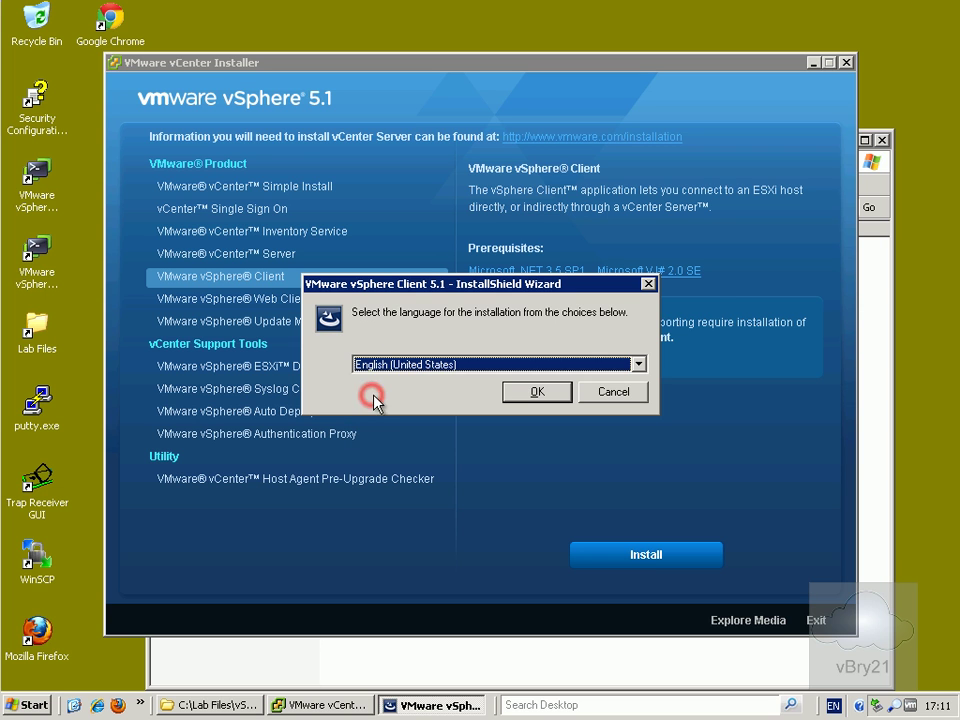
left_click(531, 392)
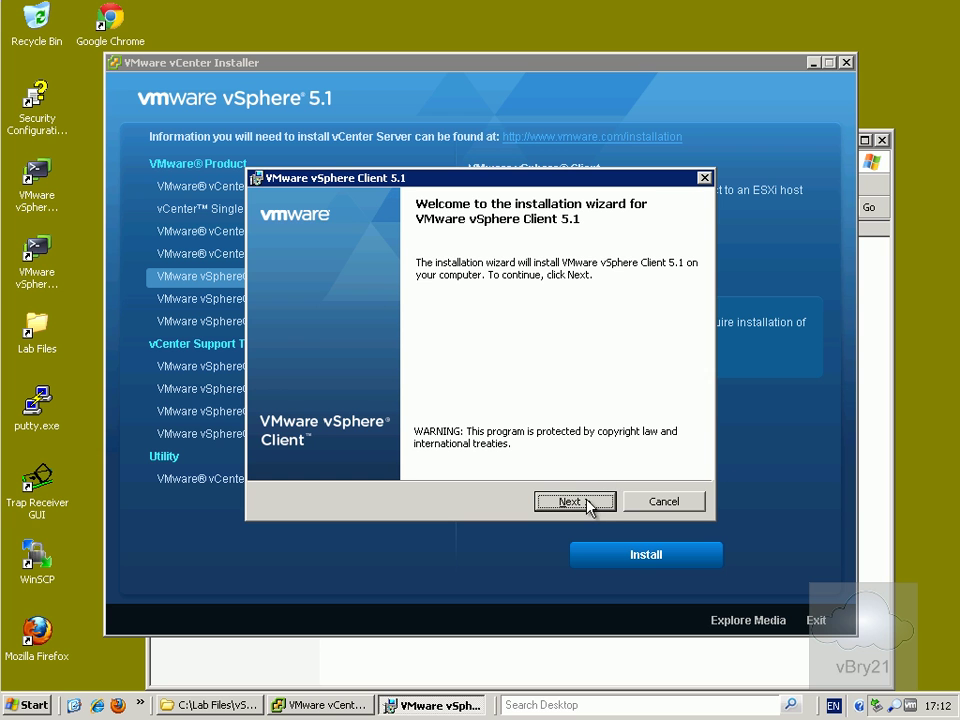
Proceed past the welcome page and patent agreement, and agree to the terms of the license agreement.
left_click(586, 503)
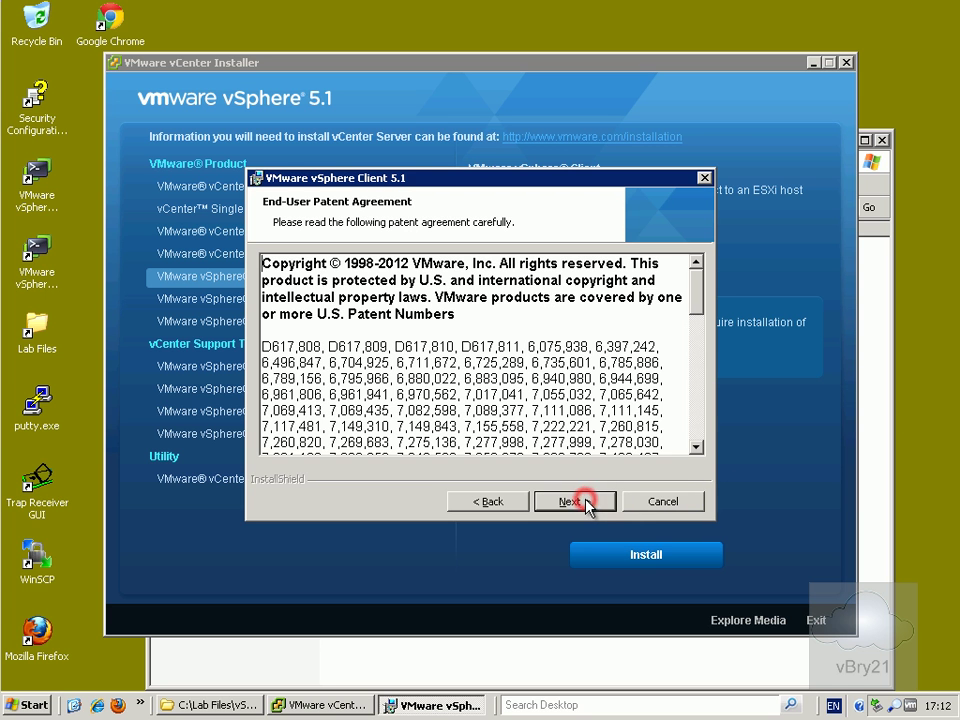
left_click(697, 312)
left_click_drag(694, 300, 699, 446)
left_click(587, 504)
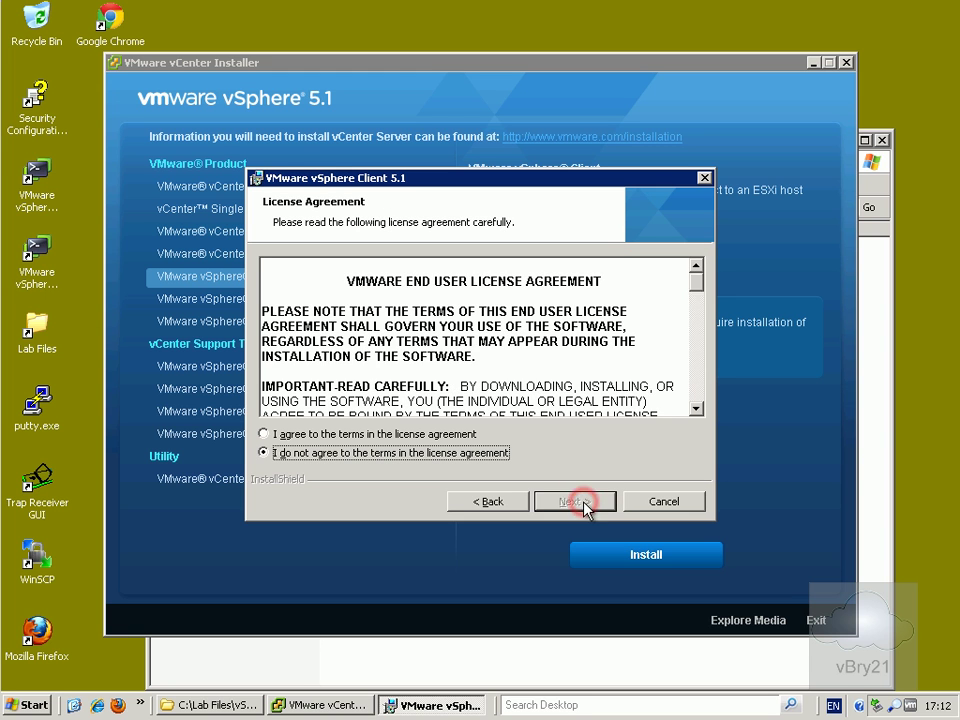
left_click_drag(697, 288, 697, 418)
left_click(470, 433)
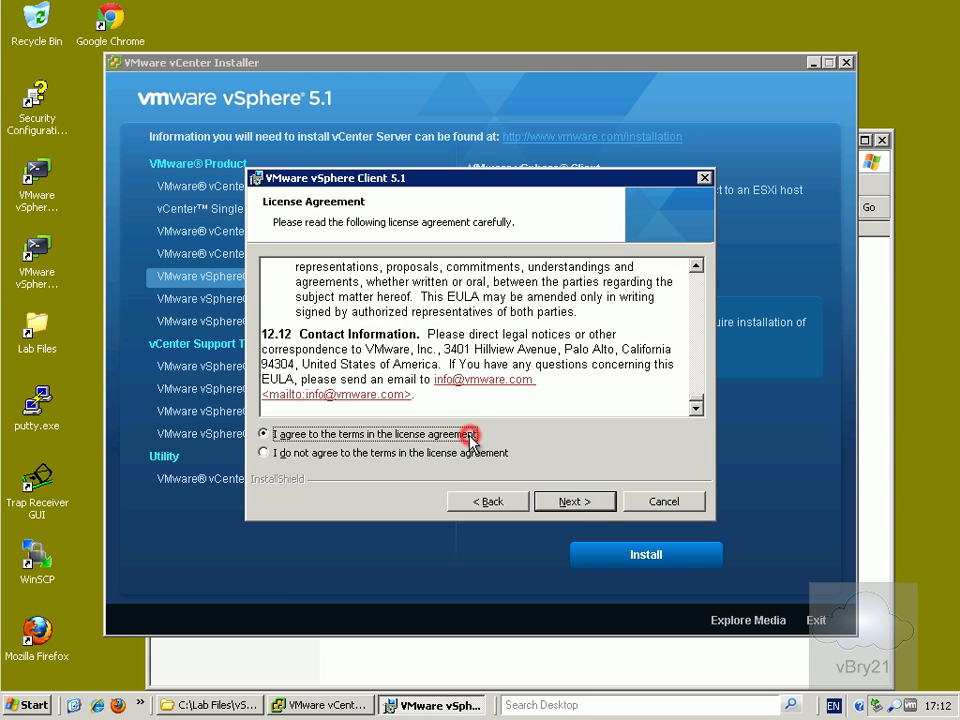
left_click(559, 501)
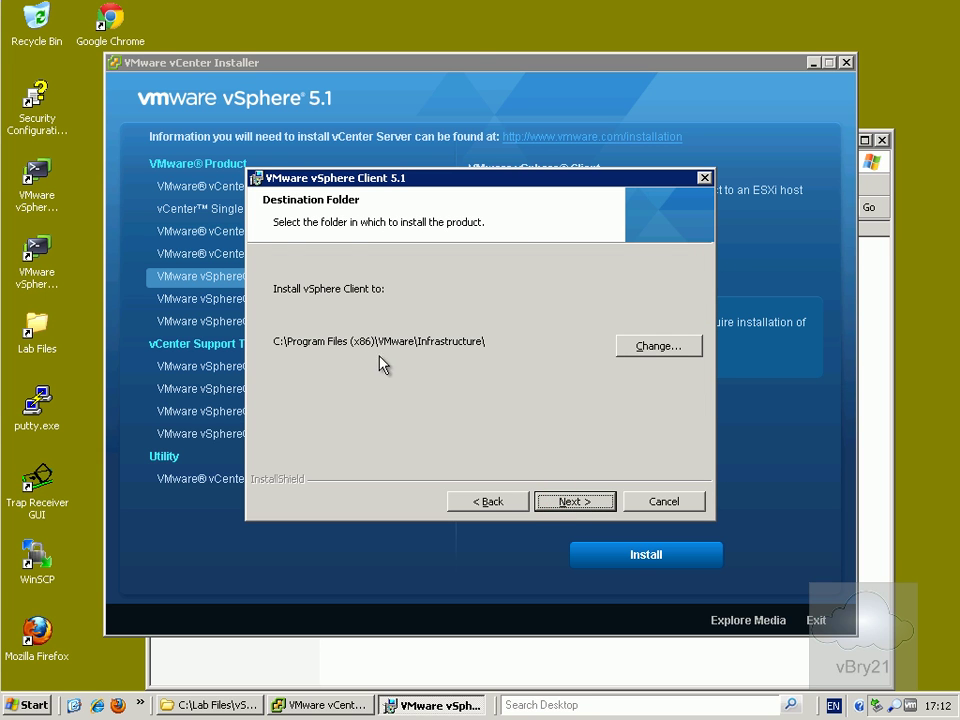
Install the vSphere Client in the default destination folder and close the finished wizard, the vCenter installer and the install files folder.
left_click(543, 503)
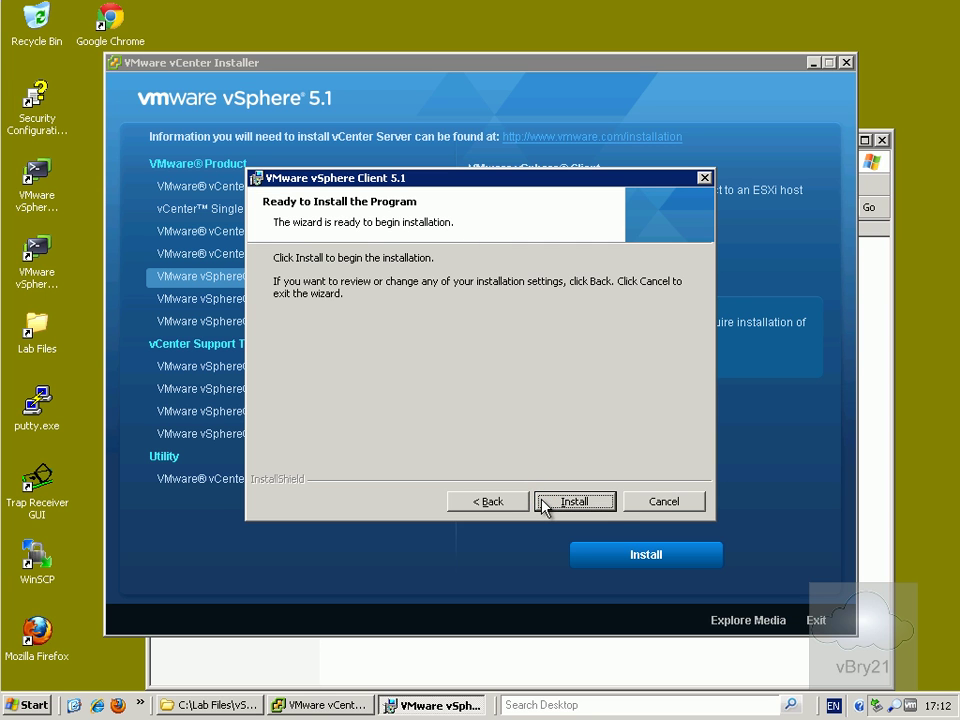
left_click(545, 503)
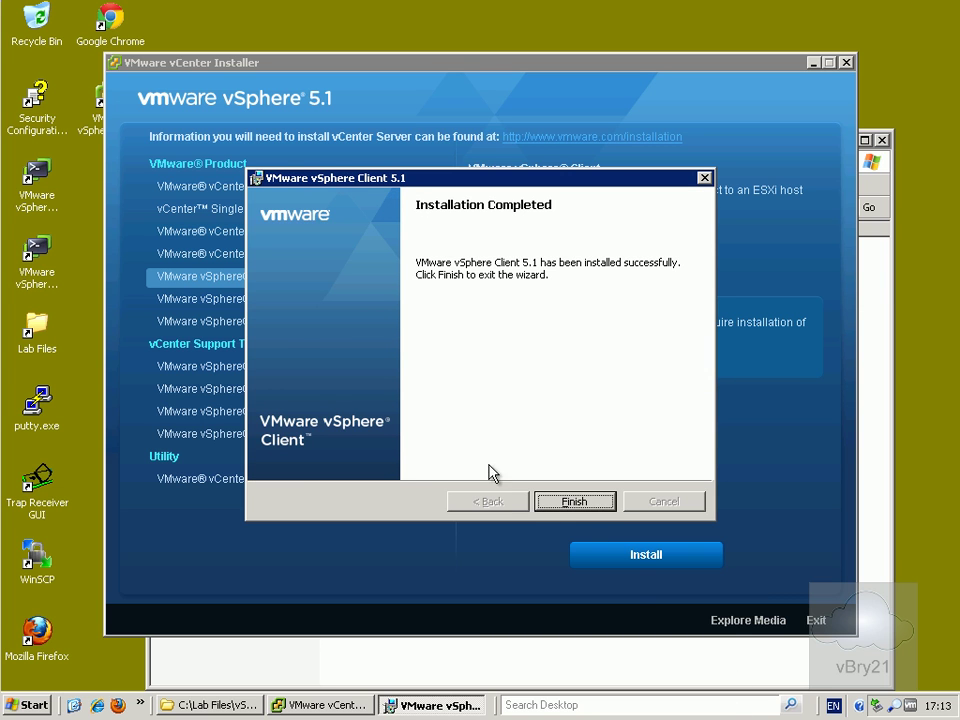
left_click(553, 508)
left_click(845, 62)
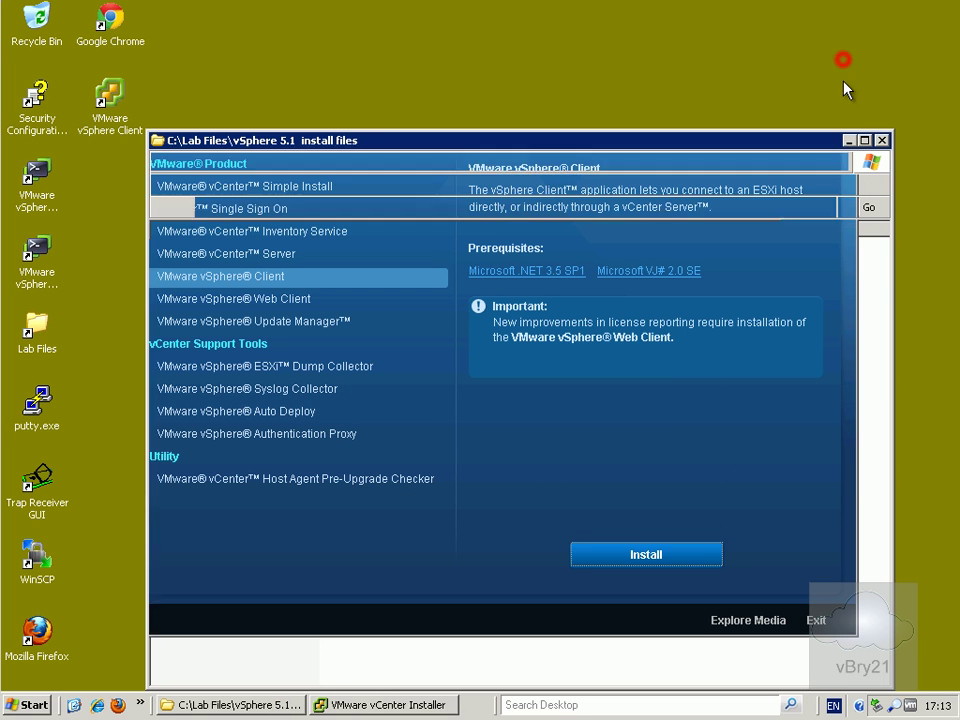
left_click(882, 139)
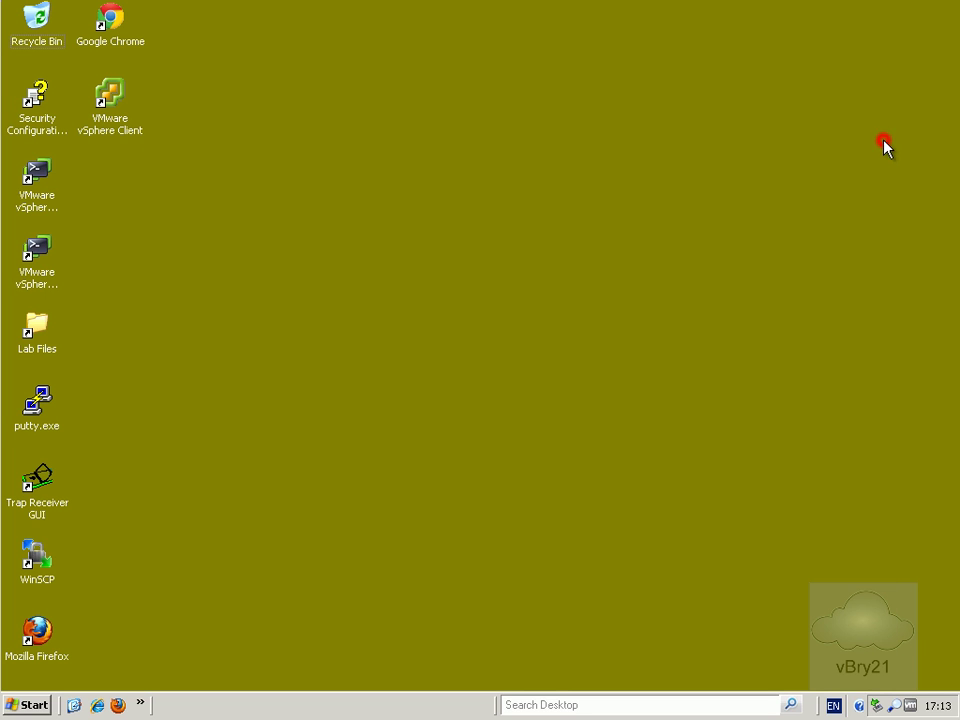
Log in to esxi01a.qavdc.com as root with the account password in VMware vSphere Client, installing the host's certificate and ignoring the security warning.
double_click(121, 138)
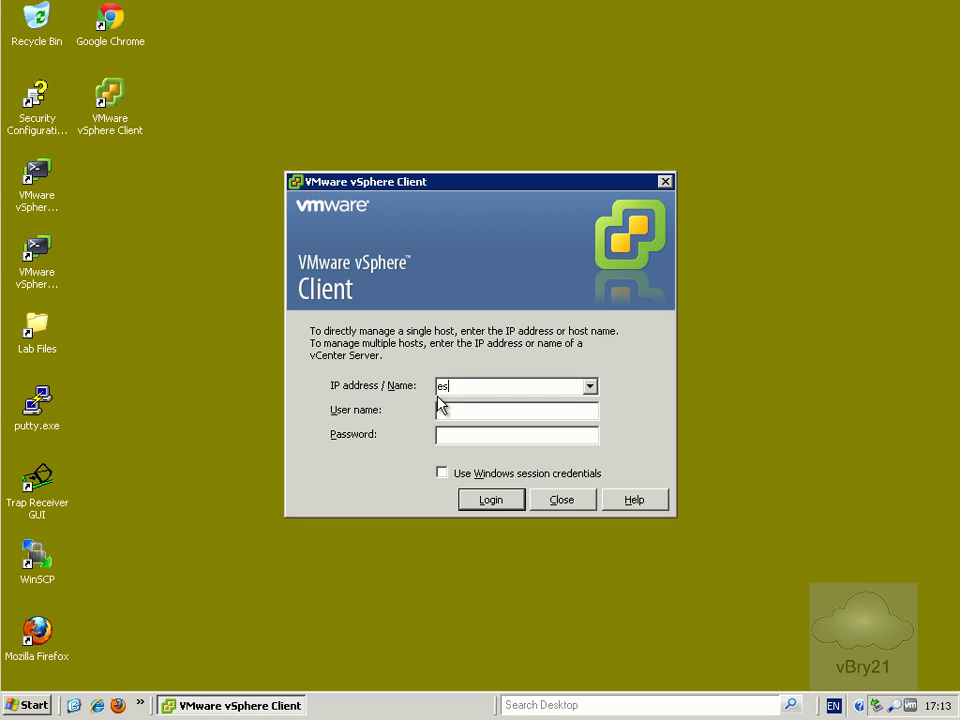
type("a.qavdc.com")
key("Tab")
type("**********")
left_click(506, 502)
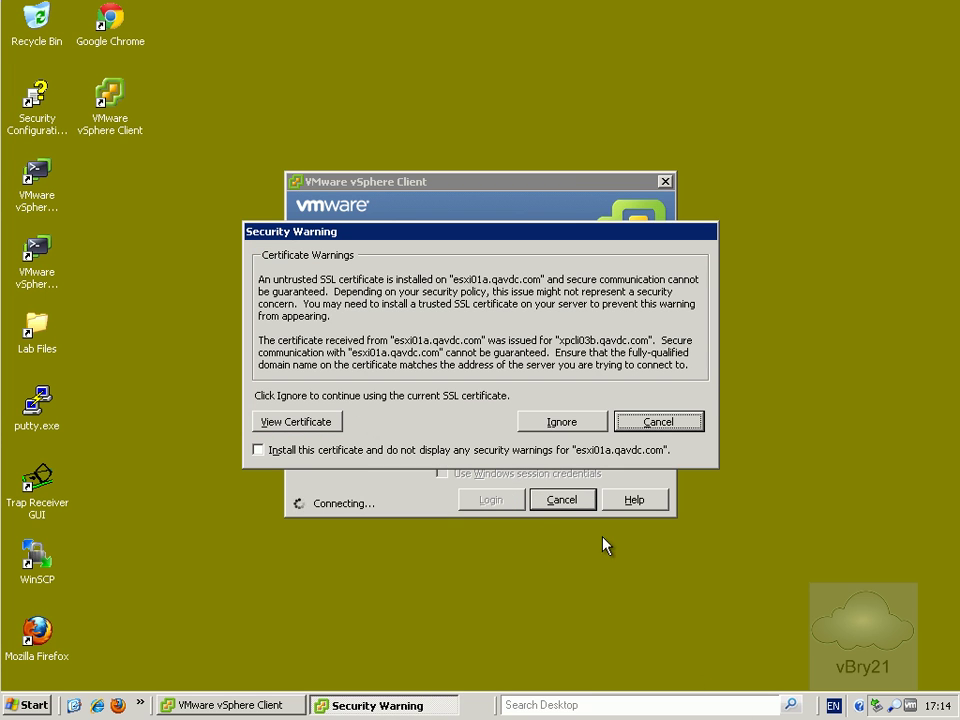
left_click(492, 449)
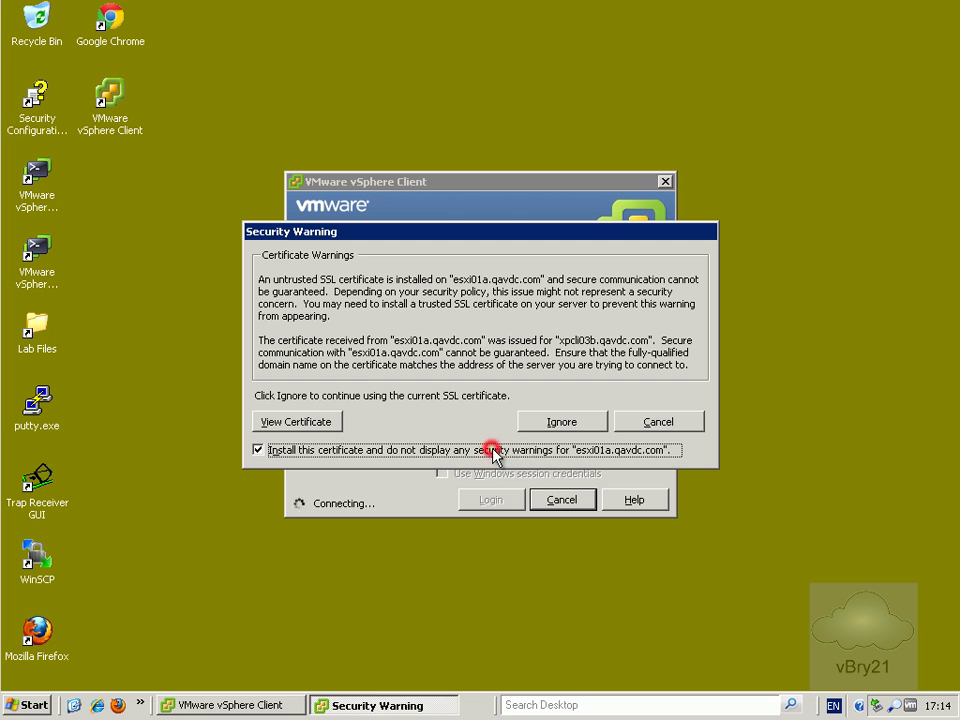
left_click(552, 424)
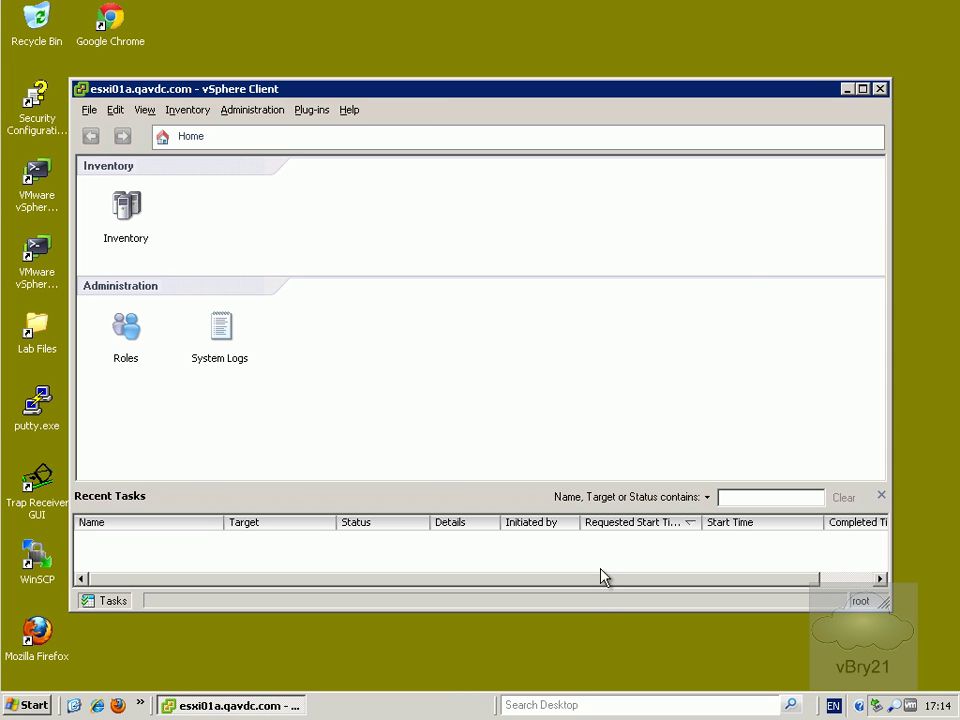
Maximize the vSphere Client window and open the Inventory with the host esxi01a.qavdc.com selected.
left_click(862, 89)
left_click(56, 125)
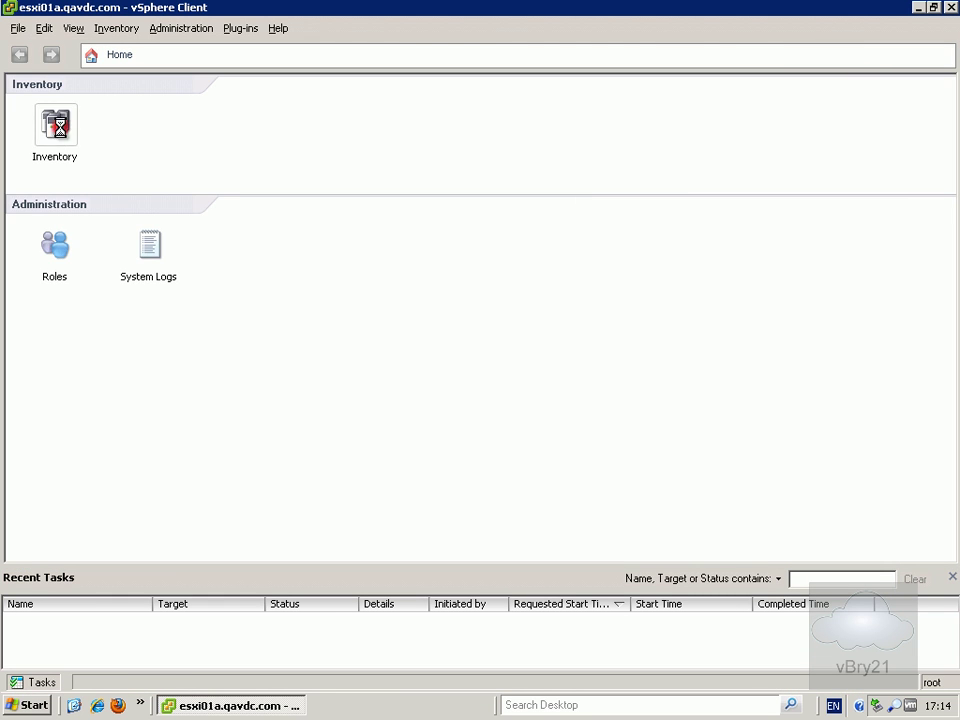
left_click(72, 112)
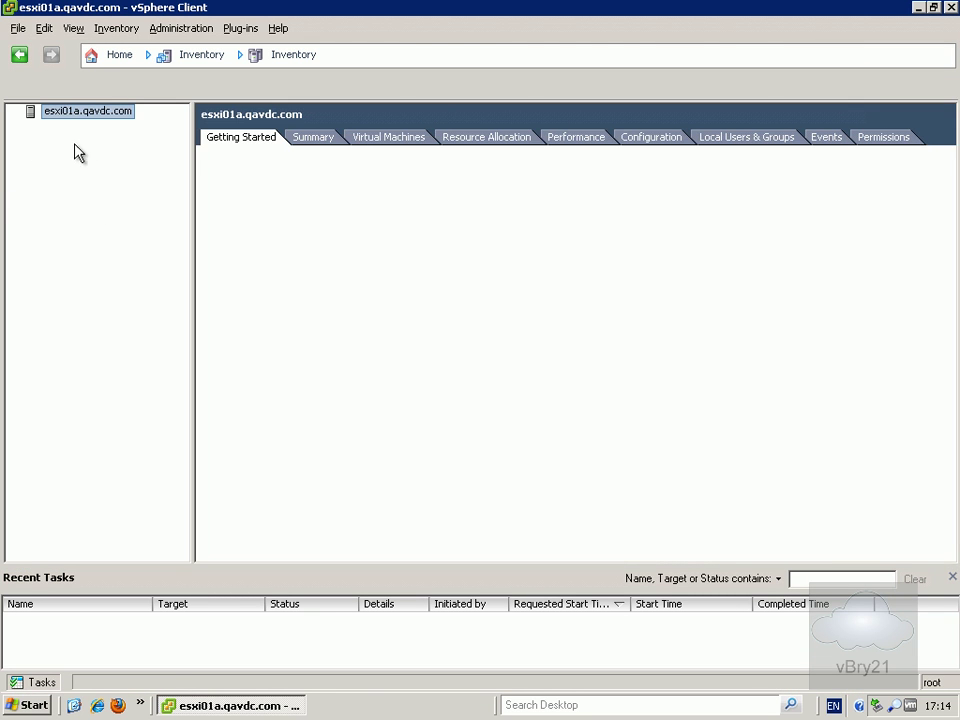